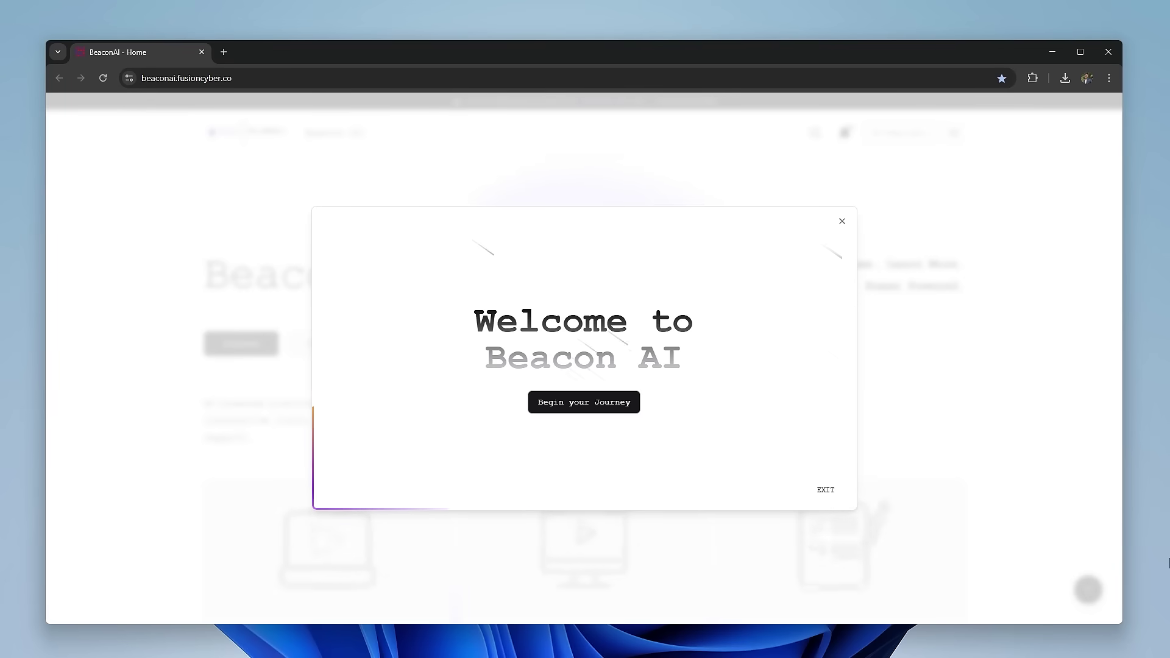
Dismiss the Welcome to Beacon AI modal and bring up the hamburger navigation menu.
{"action": "left_click", "coordinate": [842, 222]}
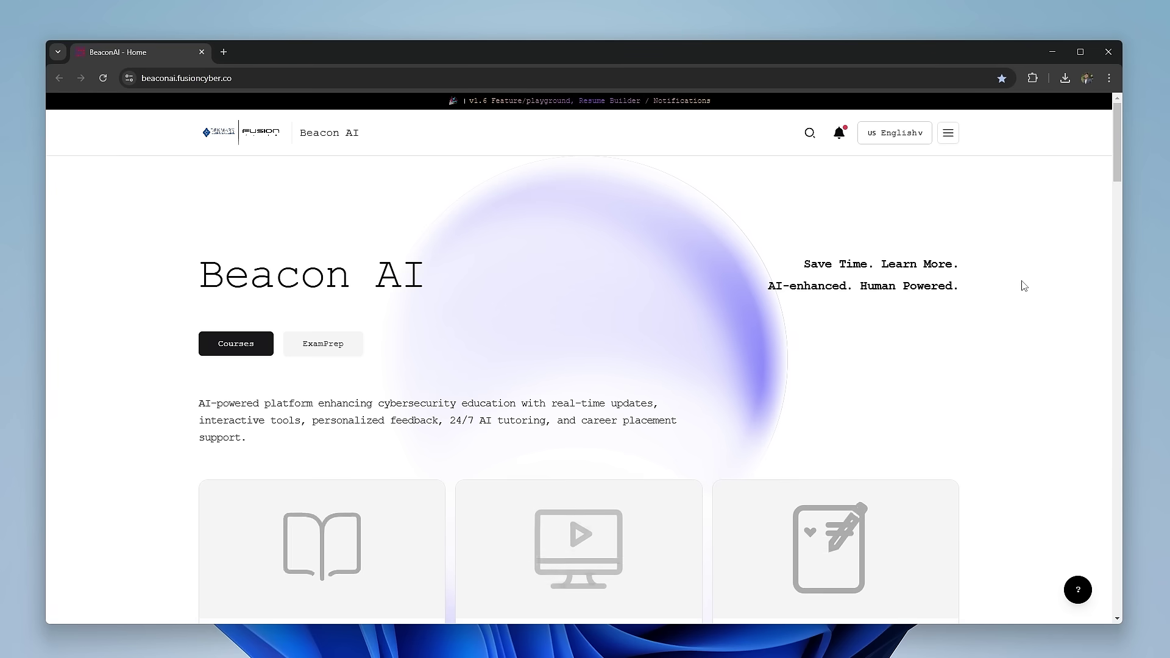
{"action": "left_click", "coordinate": [948, 135]}
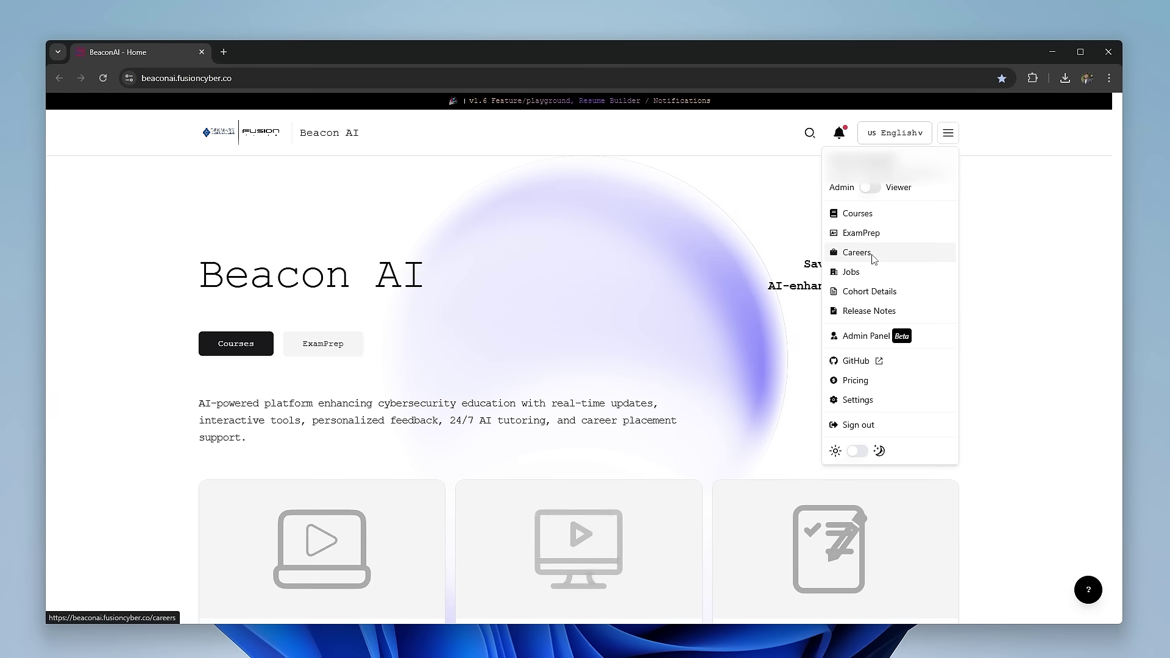
Go to Careers and start the Tailored Resume Builder.
{"action": "left_click", "coordinate": [857, 252]}
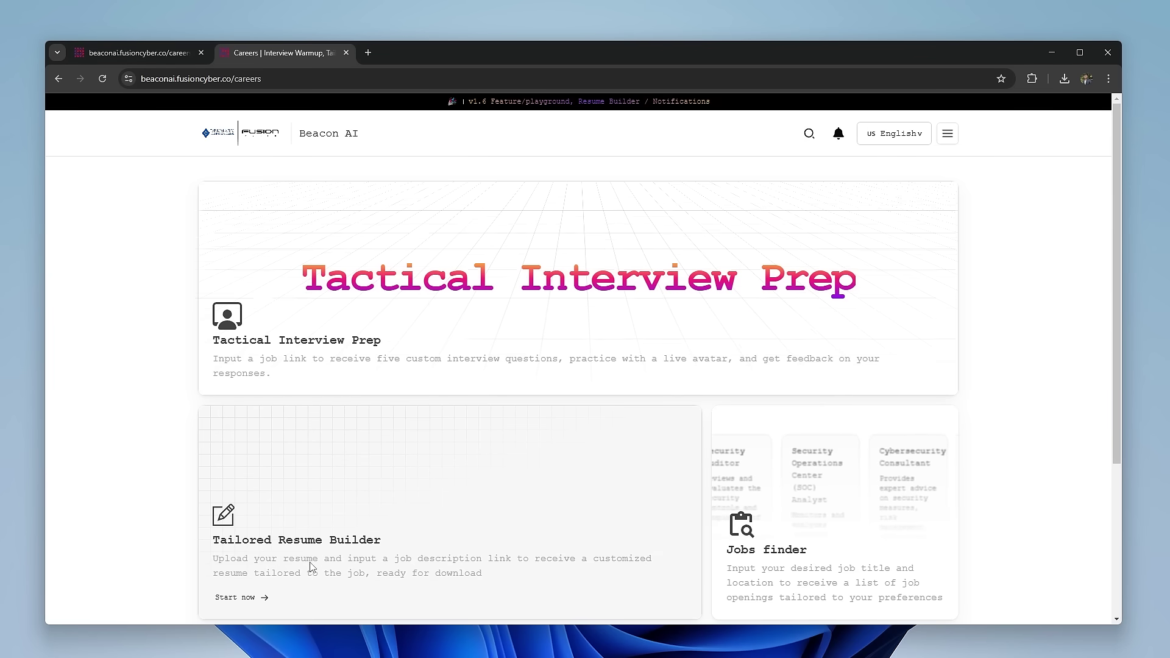
{"action": "left_click", "coordinate": [261, 596]}
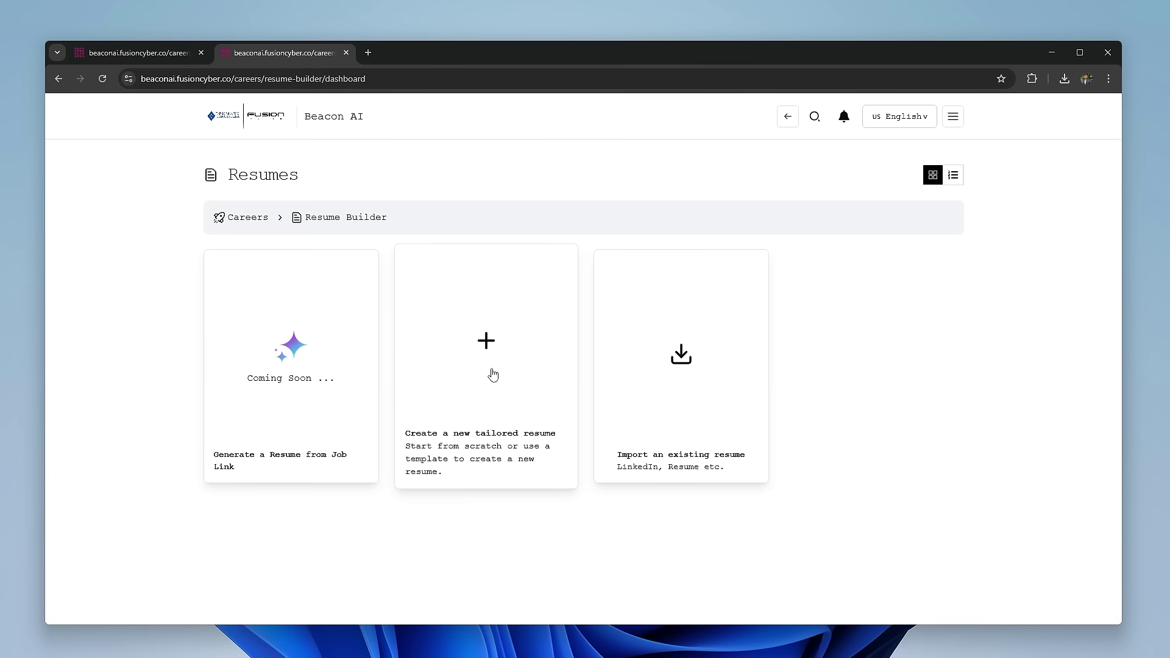
Import ComputerScienceResume.pdf so it opens in the resume editor.
{"action": "left_click", "coordinate": [694, 380]}
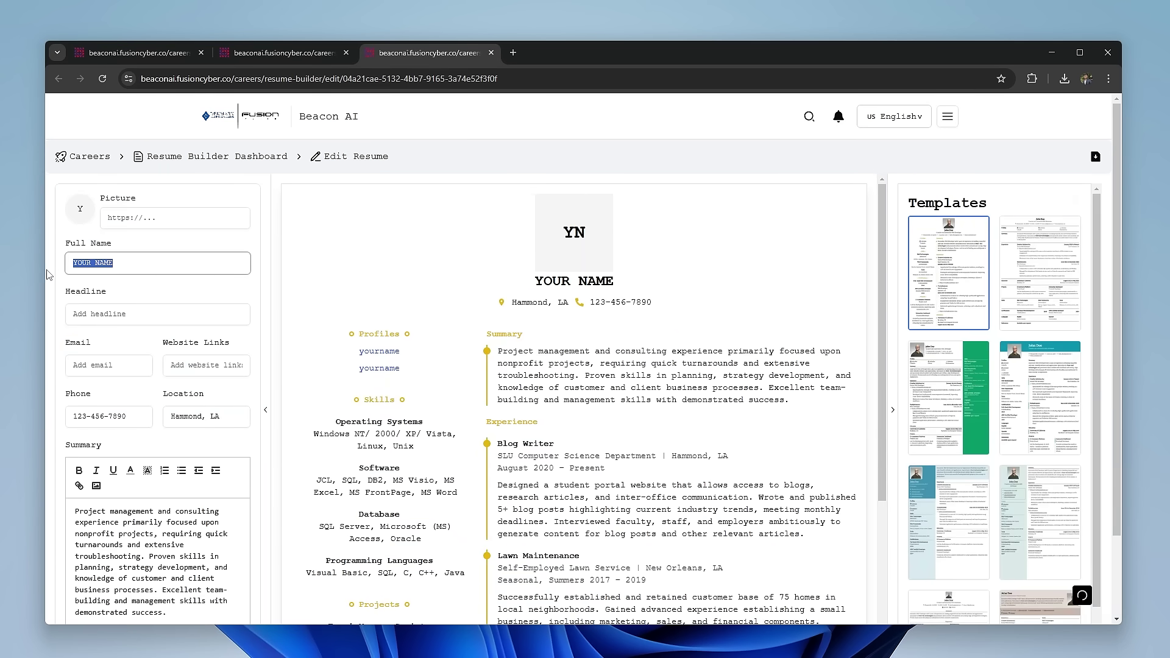
{"action": "type", "text": "J"}
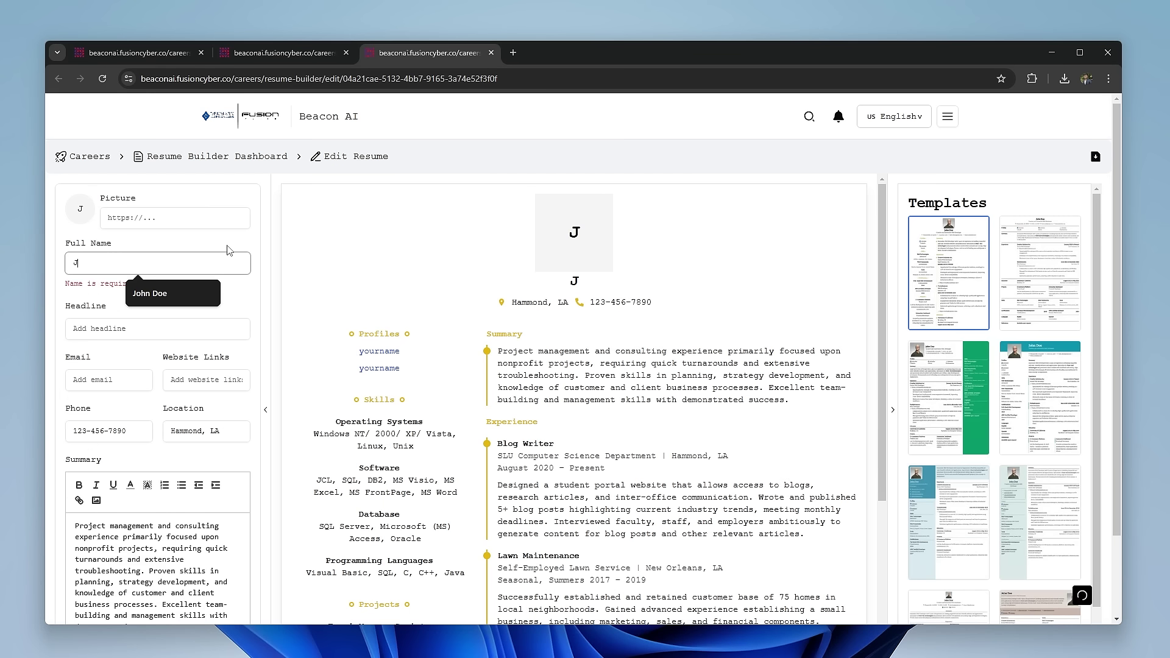
{"action": "type", "text": "ohn "}
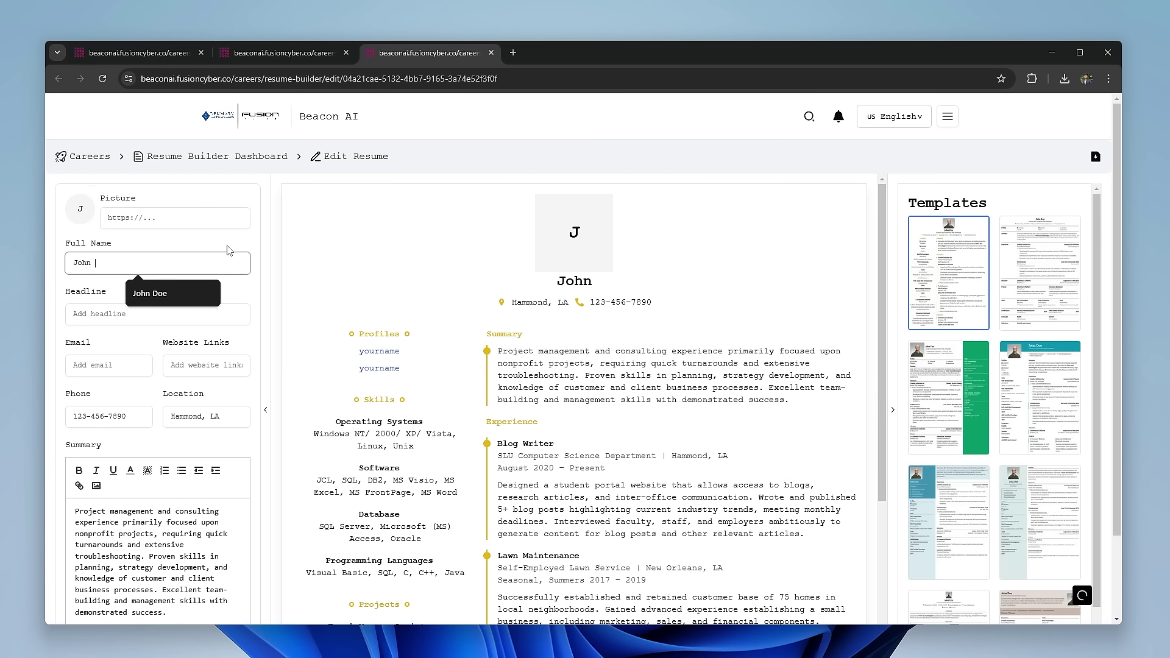
{"action": "type", "text": "Doe"}
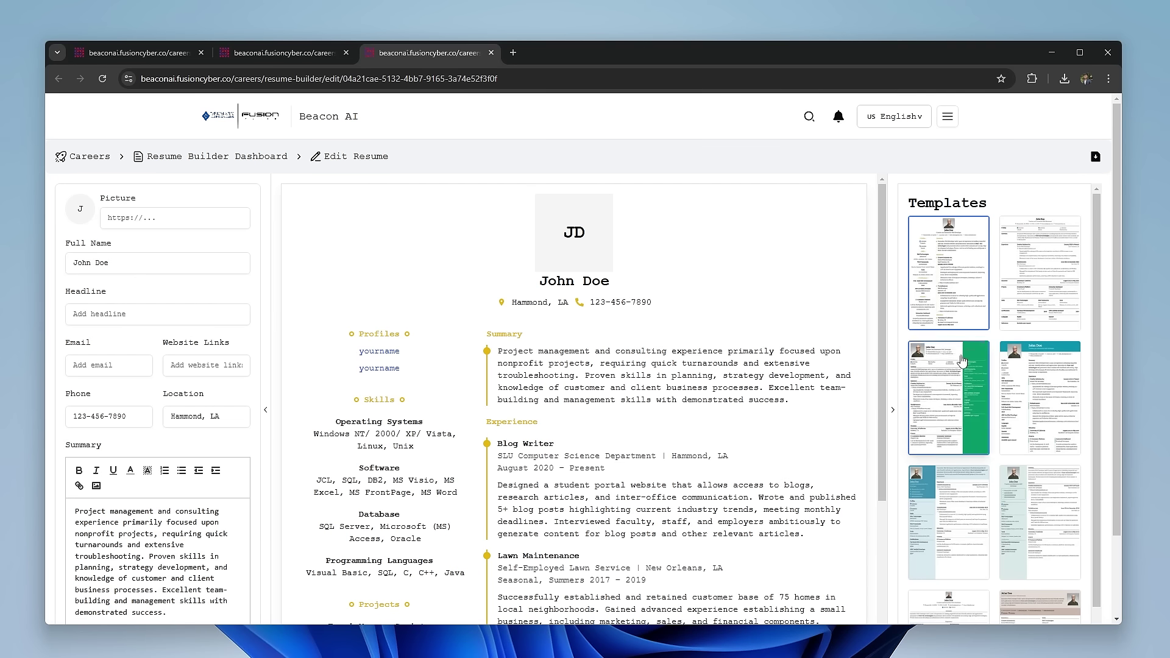
{"action": "left_click_drag", "start_coordinate": [882, 248], "coordinate": [869, 363]}
{"action": "scroll", "coordinate": [828, 466], "scroll_direction": "down", "scroll_amount": 2}
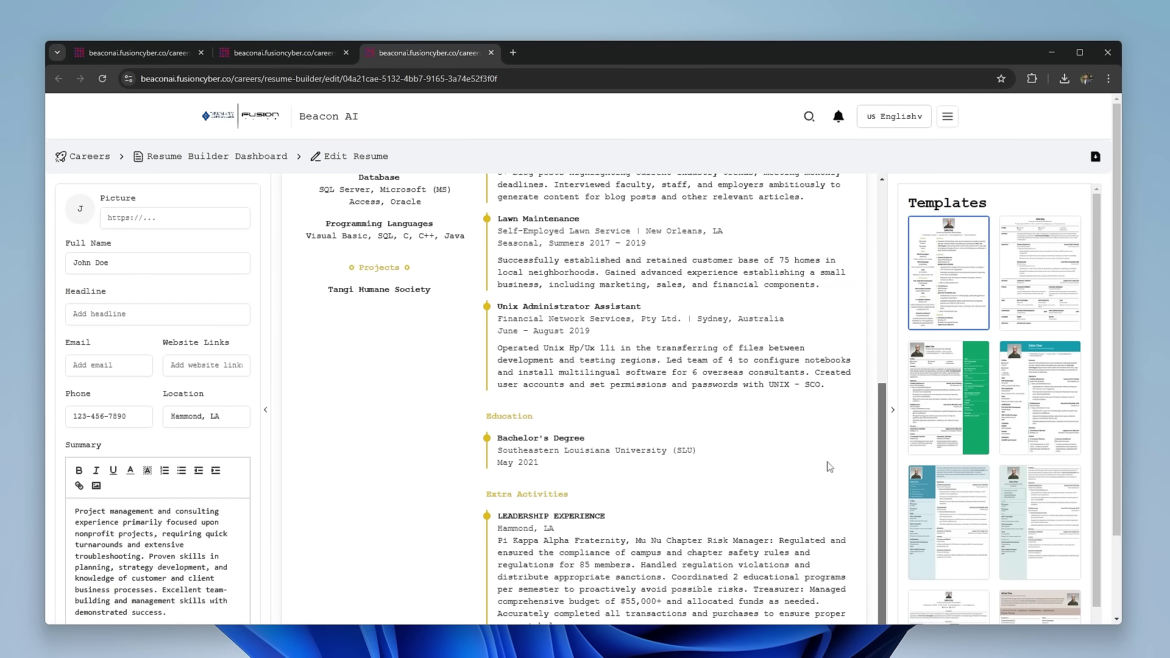
{"action": "scroll", "coordinate": [830, 483], "scroll_direction": "up", "scroll_amount": 5}
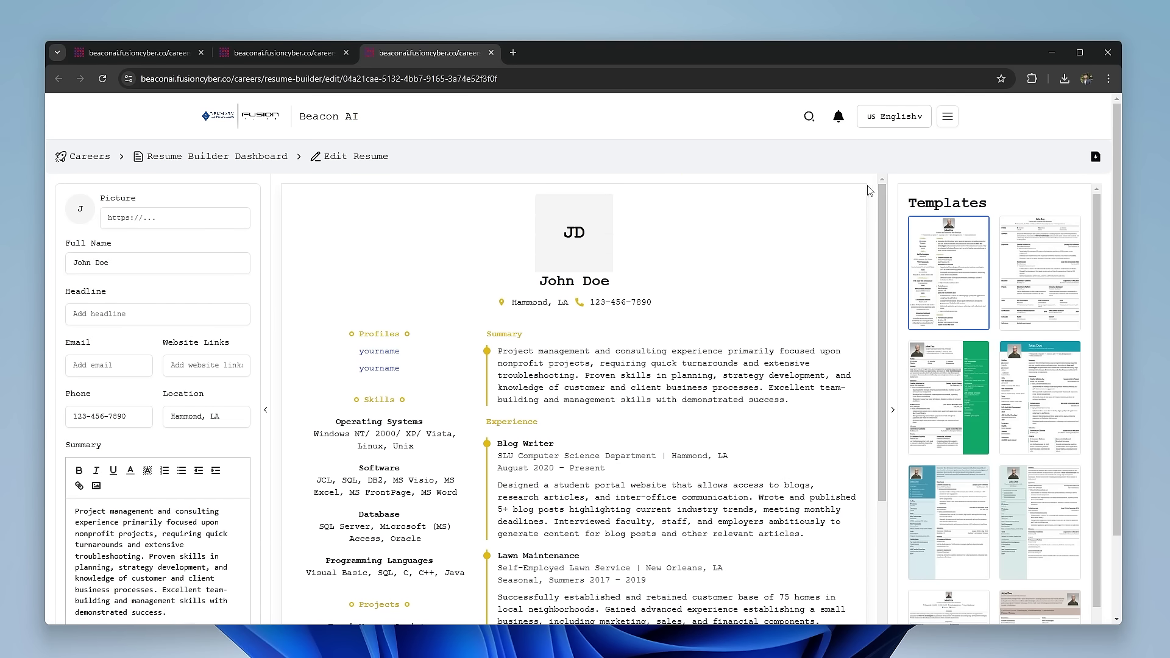
Apply the second, two-column template to John Doe's resume.
{"action": "left_click", "coordinate": [1056, 273]}
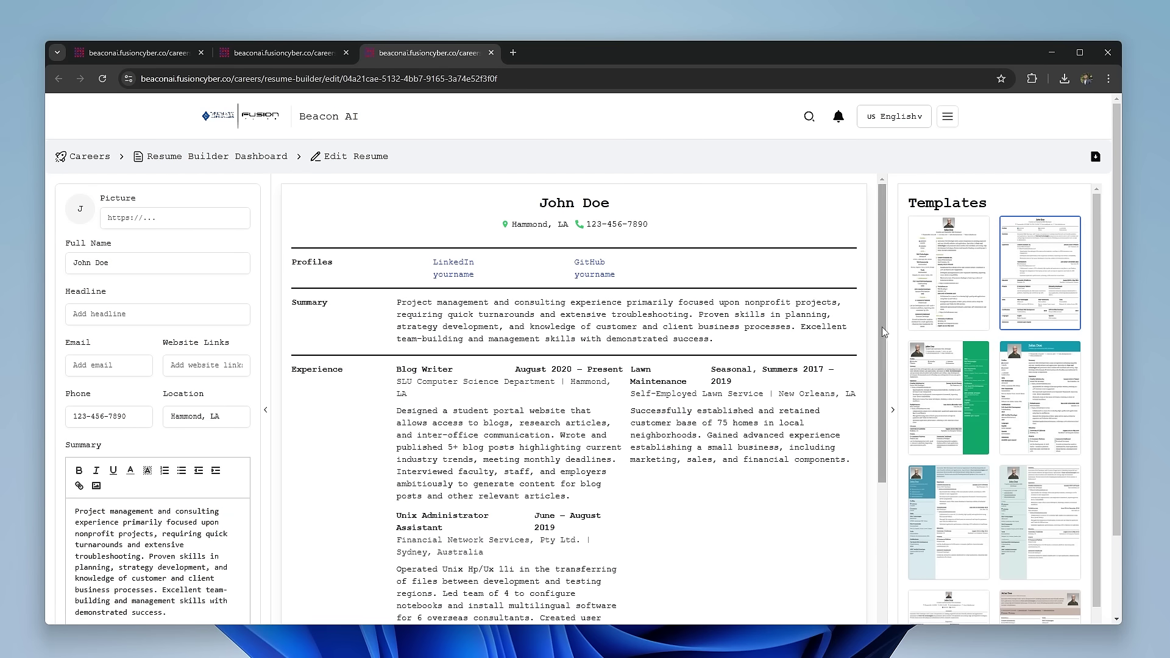
{"action": "mouse_move", "coordinate": [883, 326]}
{"action": "left_mouse_down"}
{"action": "mouse_move", "coordinate": [870, 585]}
{"action": "mouse_move", "coordinate": [879, 290]}
{"action": "left_mouse_up"}
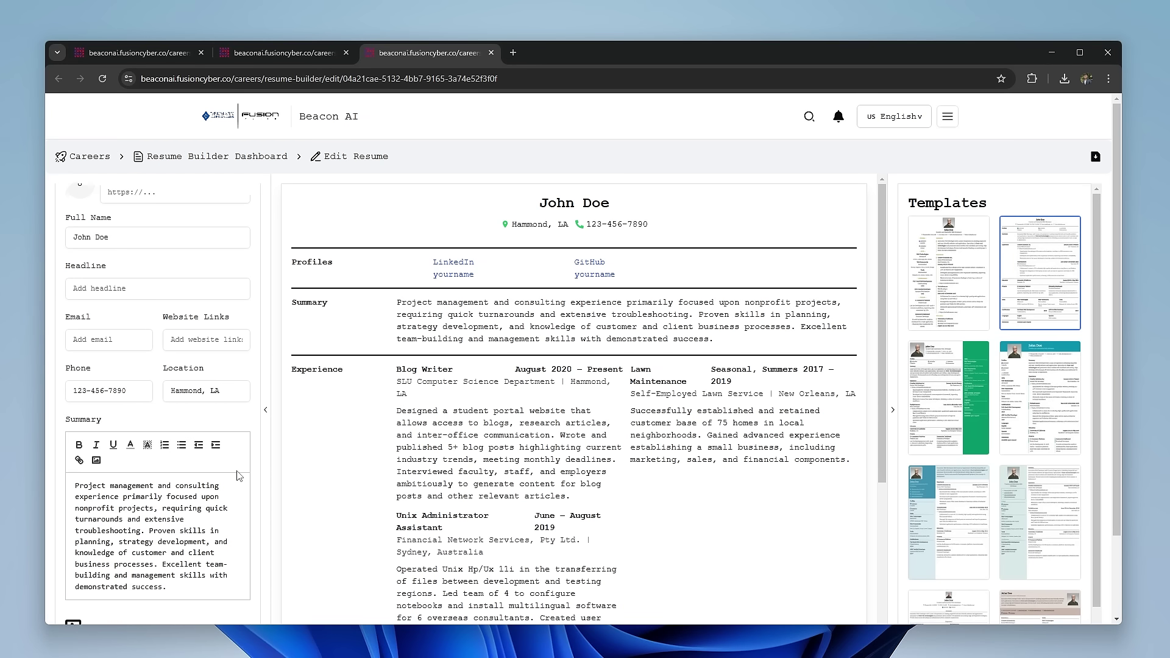
{"action": "scroll", "coordinate": [240, 469], "scroll_direction": "down", "scroll_amount": 2}
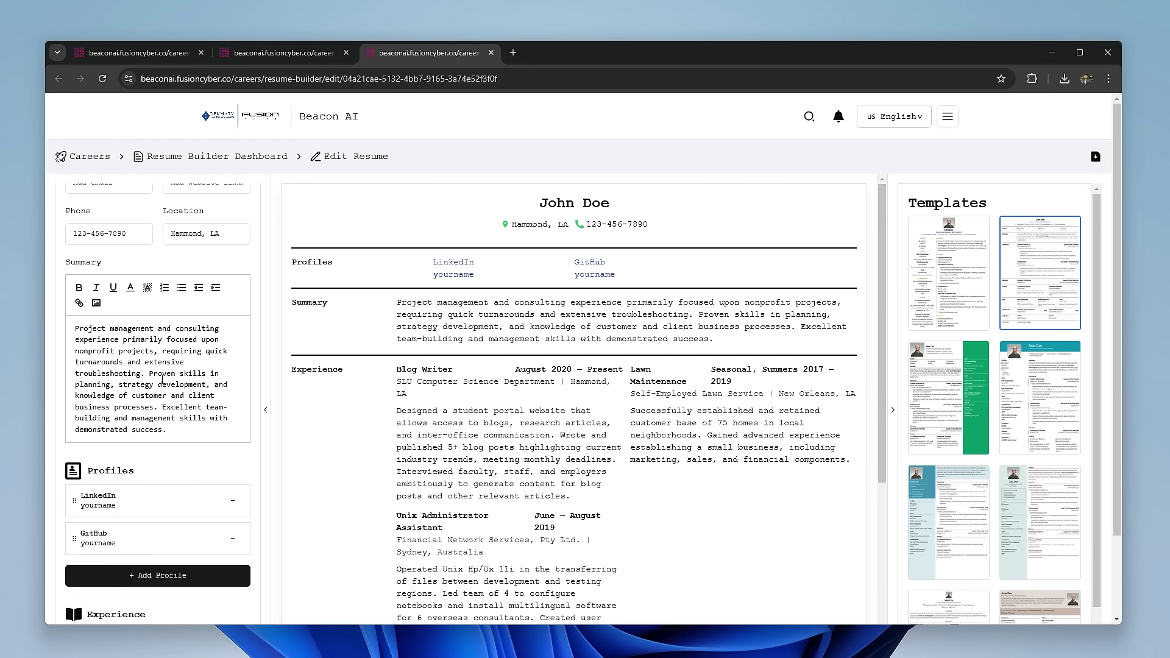
{"action": "scroll", "coordinate": [156, 389], "scroll_direction": "down", "scroll_amount": 1}
{"action": "scroll", "coordinate": [146, 402], "scroll_direction": "down", "scroll_amount": 1}
{"action": "scroll", "coordinate": [133, 413], "scroll_direction": "down", "scroll_amount": 1}
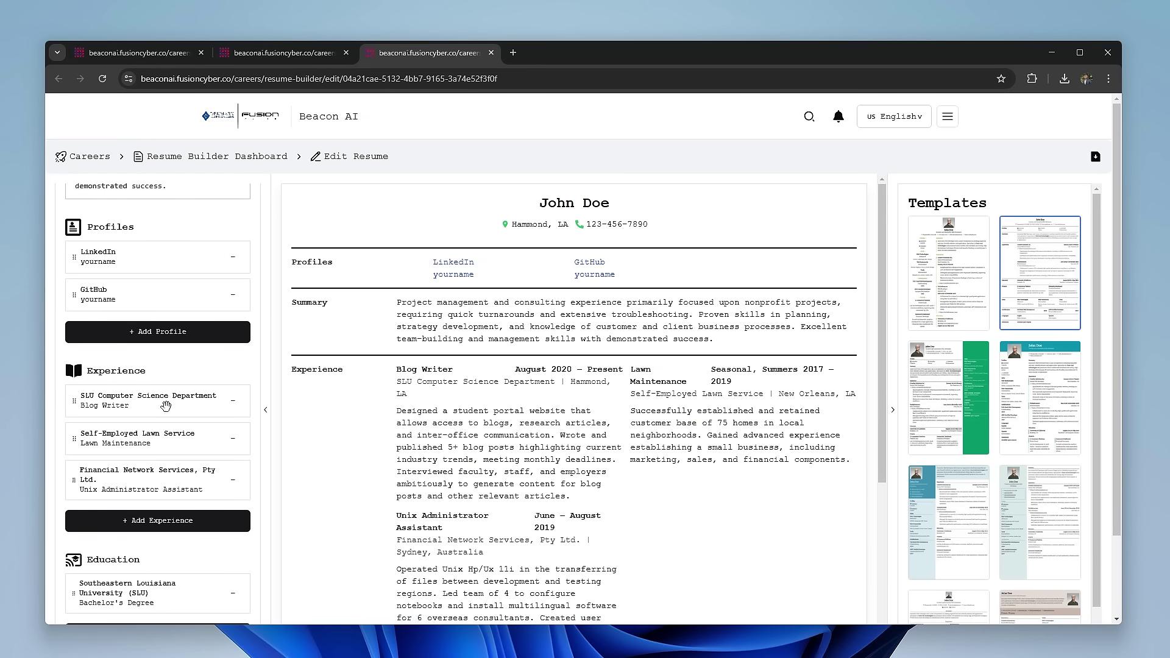